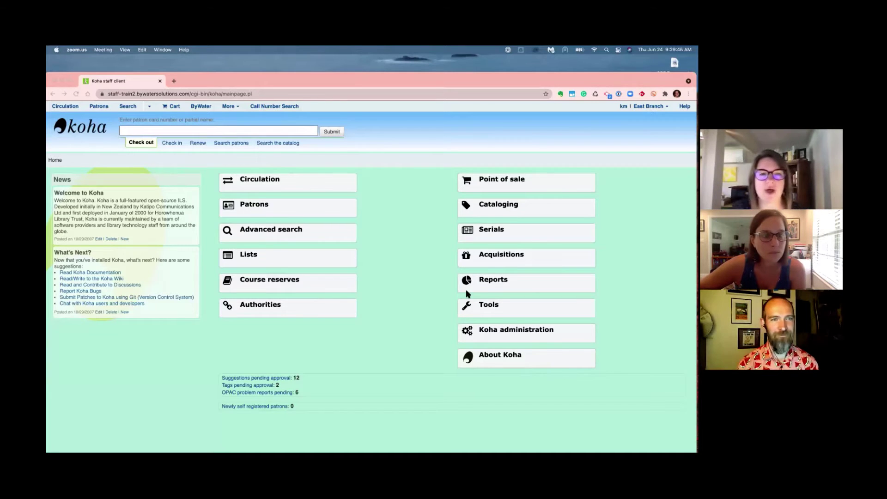
Search the global system preferences for 'cron' and highlight the PurgeSuggestionsOlderThan cronjob note
click(531, 338)
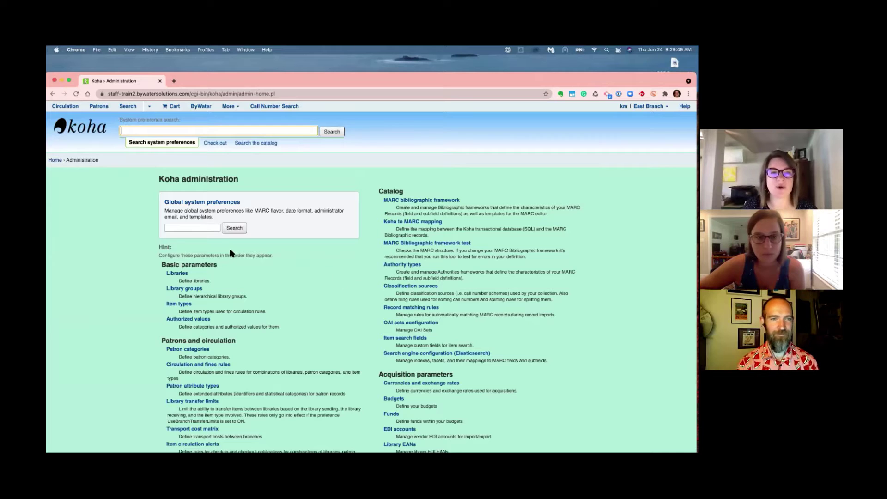
click(199, 227)
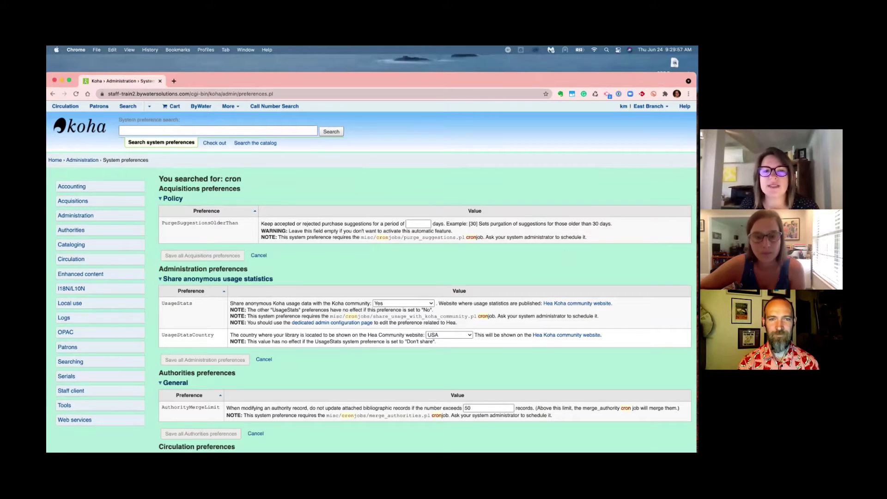
drag(263, 238, 585, 237)
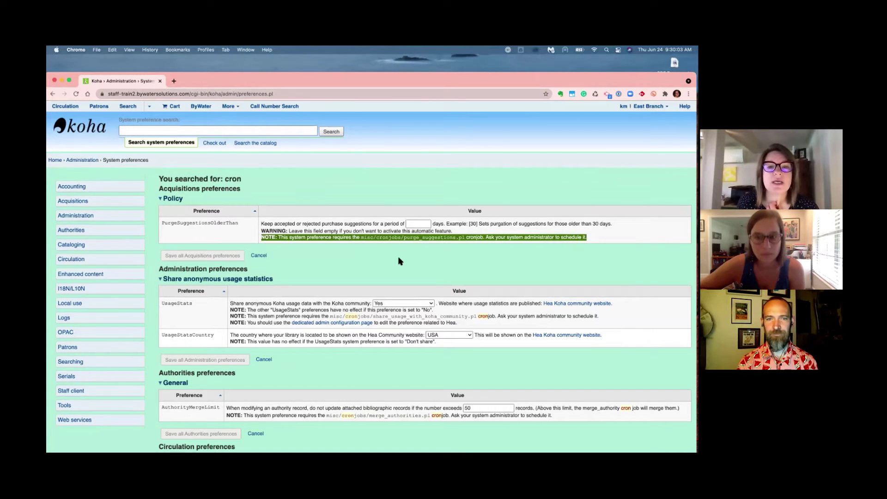
click(325, 253)
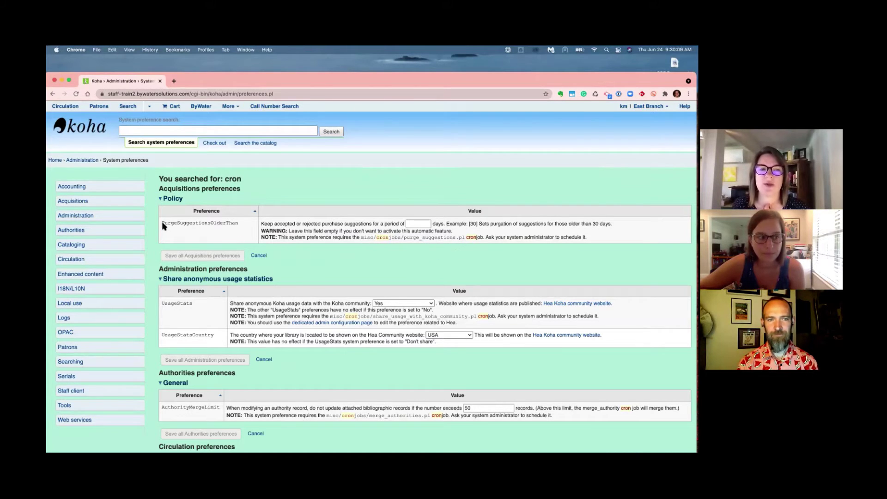
Scroll the cron results past PurgeSuggestionsOlderThan and DefaultLongOverdueChargeValue down to Logging preferences
drag(162, 223, 240, 226)
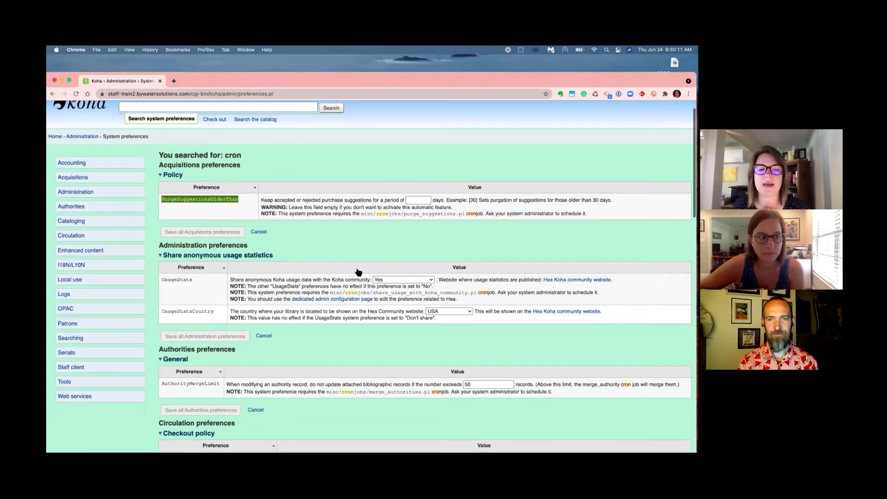
scroll(357, 273, down, 1)
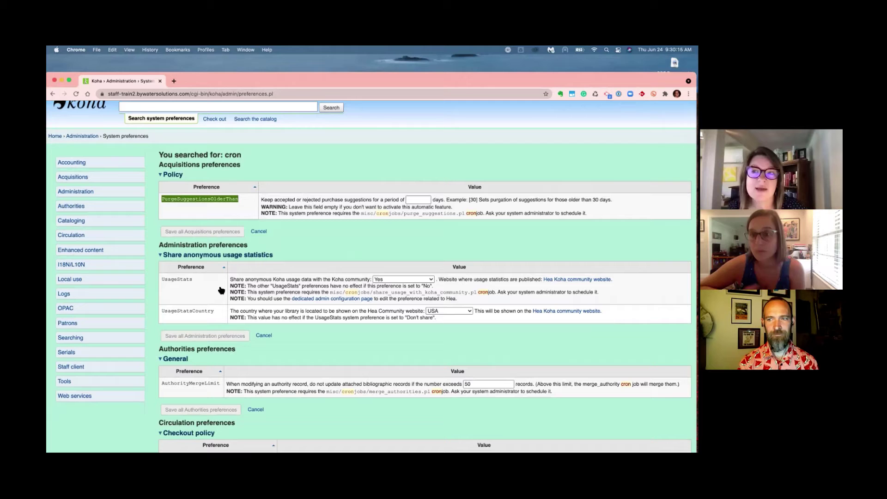
scroll(282, 347, down, 3)
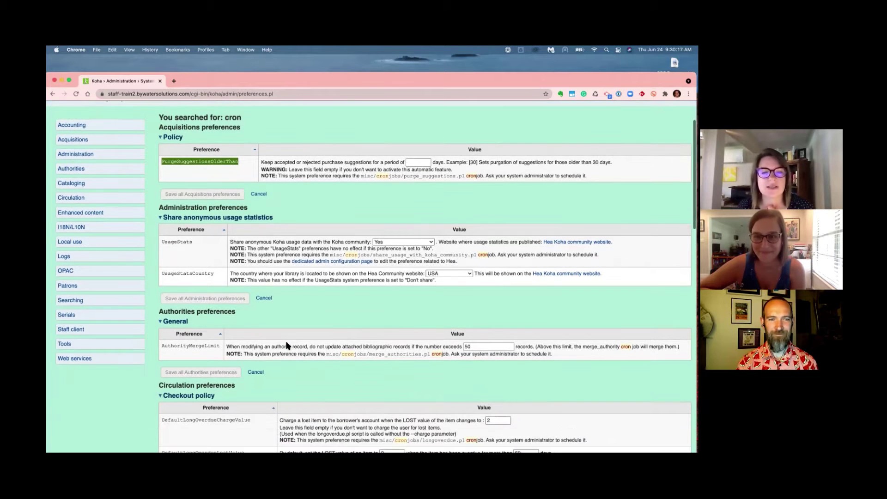
scroll(286, 346, down, 4)
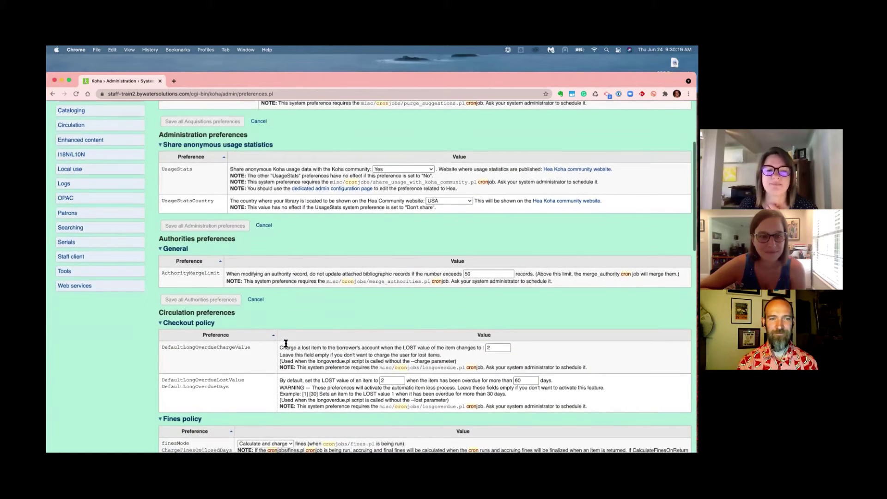
drag(162, 312, 233, 318)
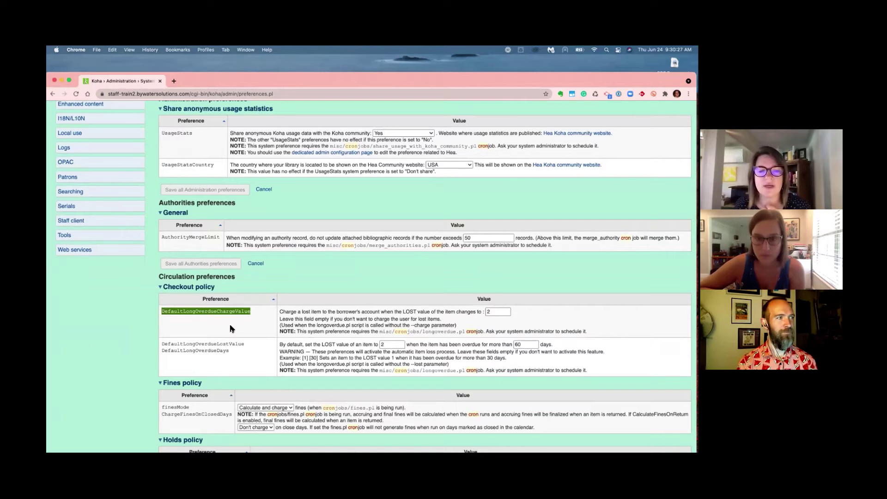
scroll(143, 356, down, 3)
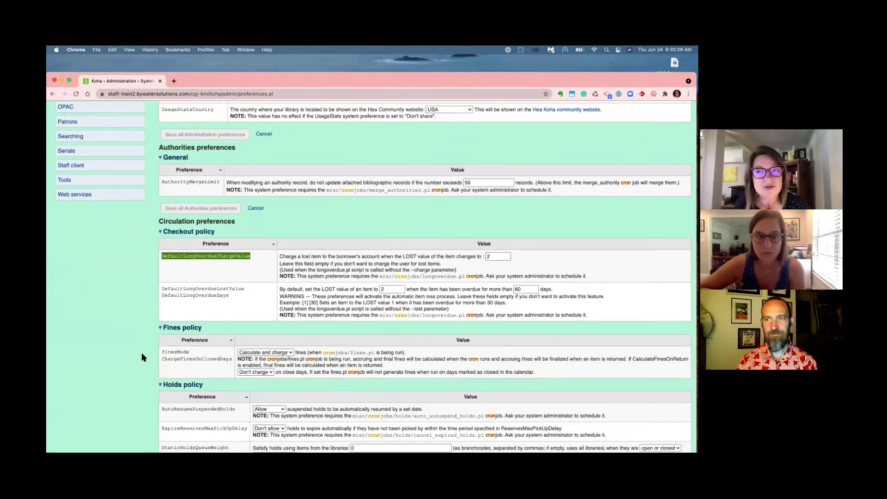
scroll(143, 356, down, 2)
scroll(143, 358, down, 2)
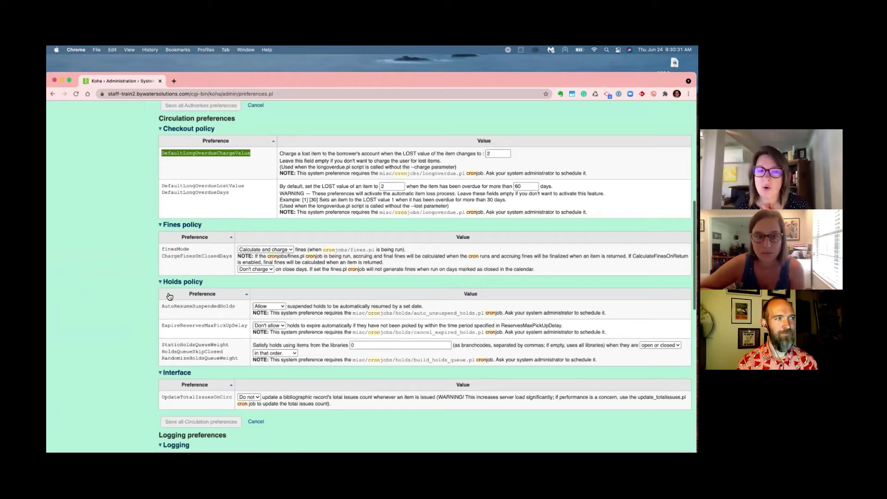
scroll(94, 346, down, 3)
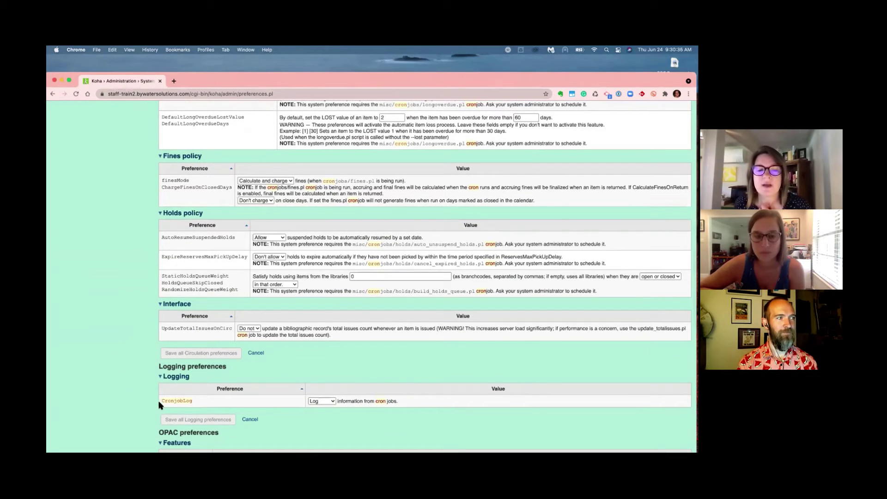
Highlight CronjobLog, set to Log, then review the remaining OPAC, patrons and tools results
drag(158, 405, 198, 405)
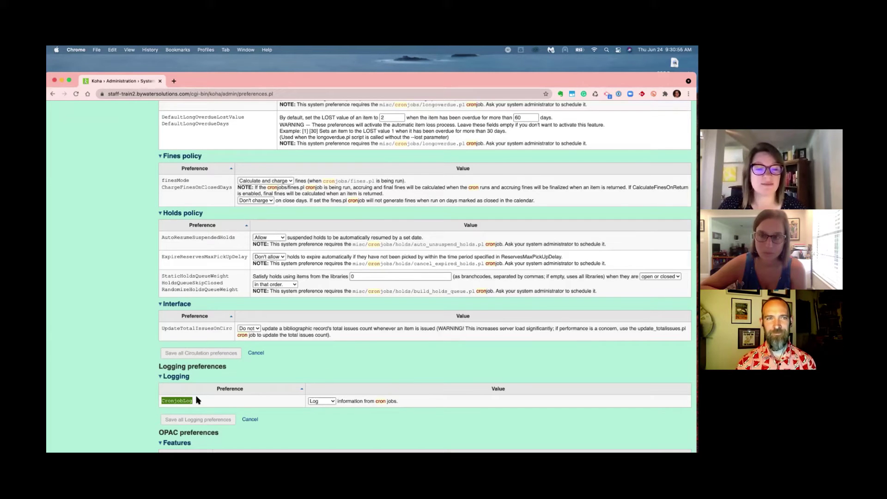
scroll(199, 401, down, 6)
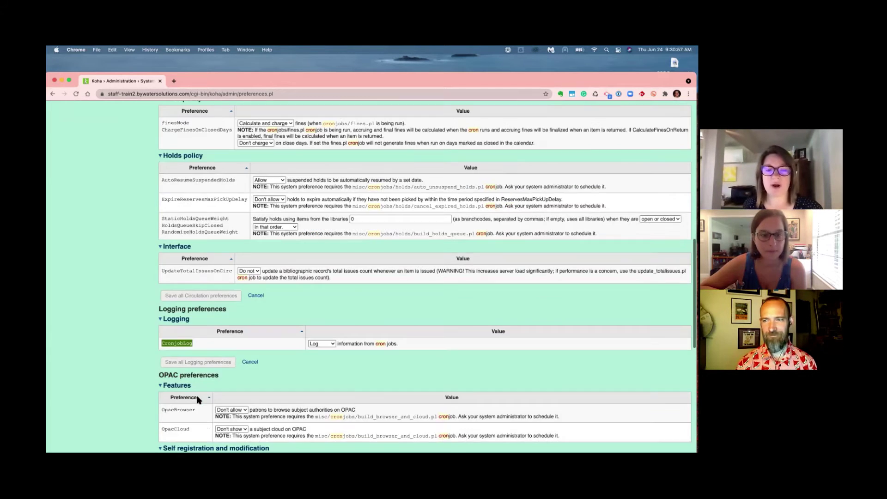
scroll(198, 400, down, 5)
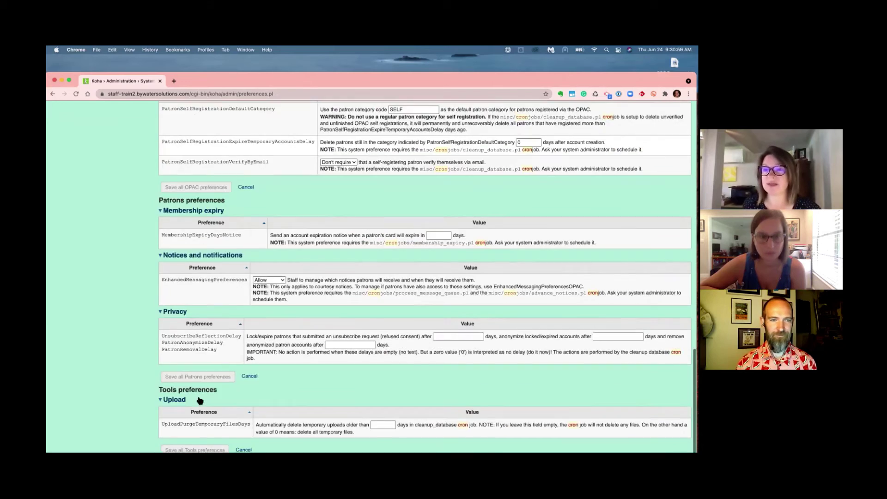
scroll(200, 400, up, 8)
scroll(201, 400, up, 15)
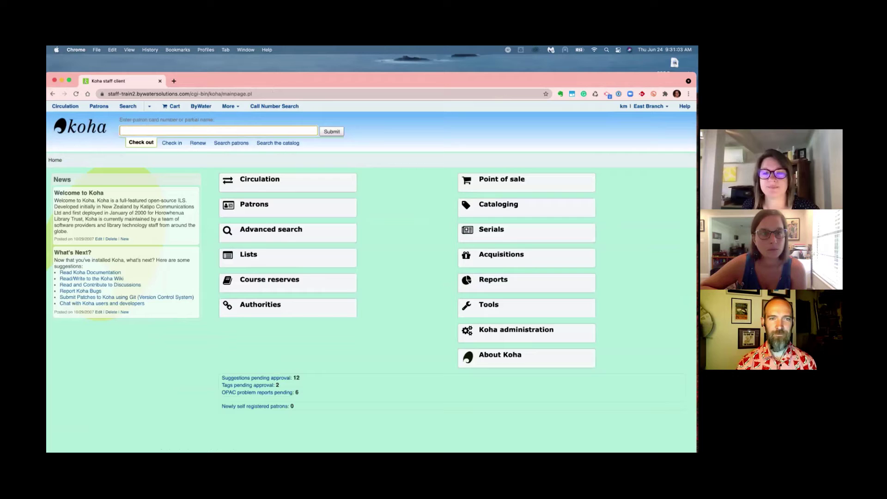
Open the Tools log viewer and restrict the modules to Cron jobs only
click(547, 314)
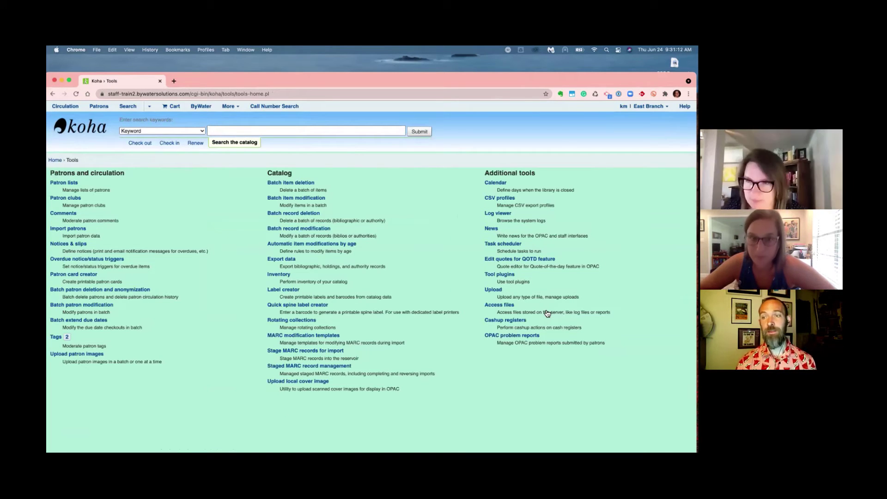
click(506, 215)
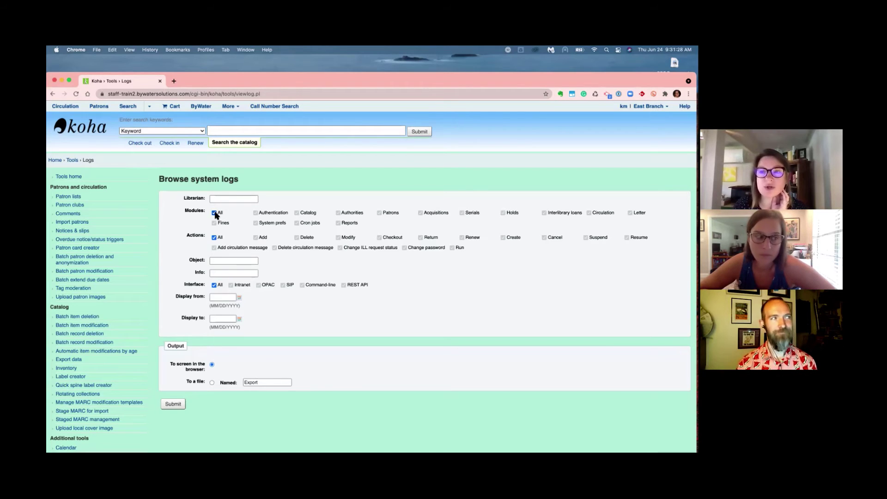
click(214, 213)
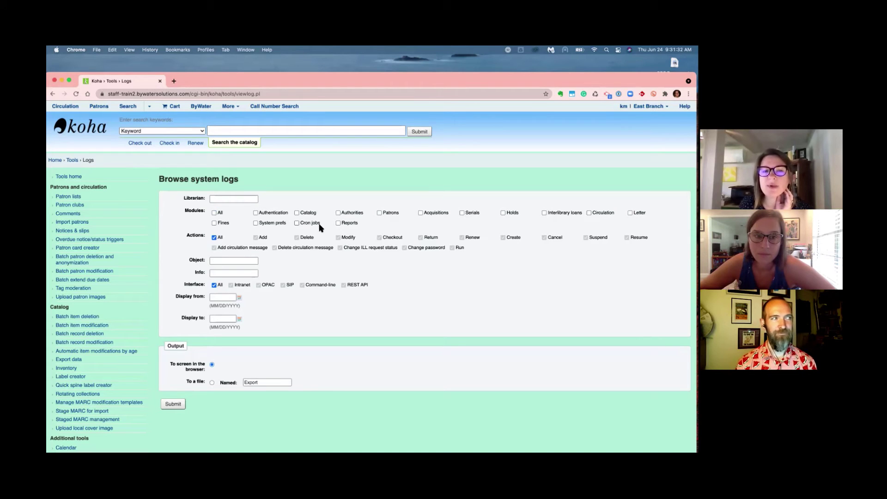
click(296, 223)
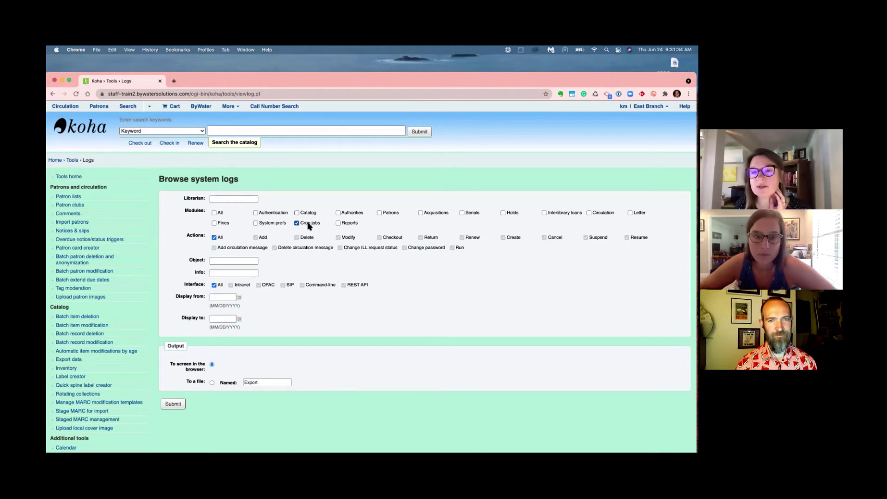
Set Display from to 04/27/2021 and submit the log search
click(239, 298)
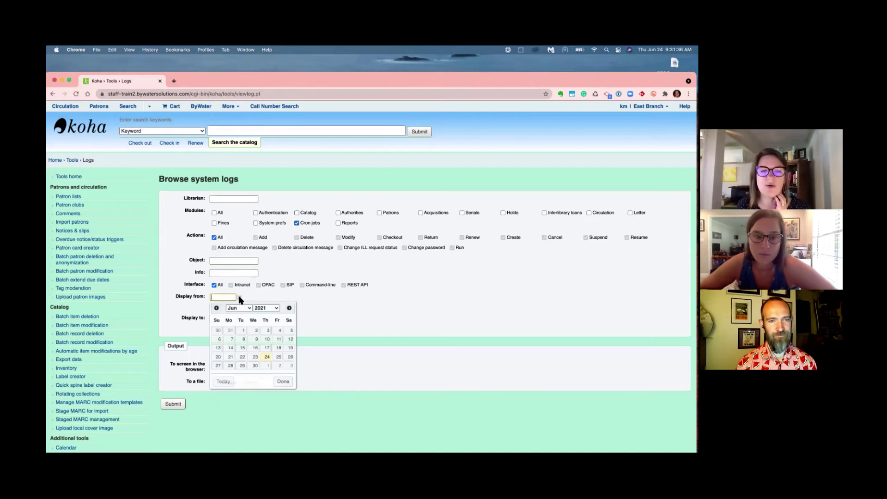
click(216, 308)
click(240, 330)
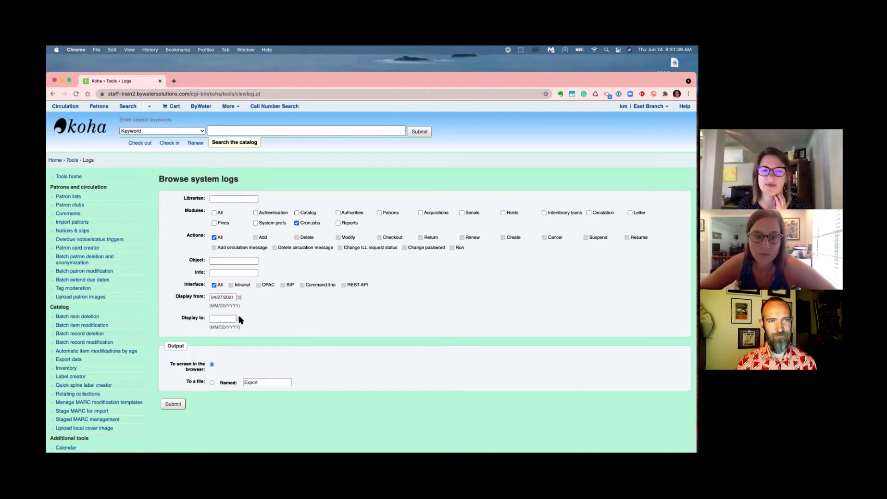
click(174, 406)
scroll(337, 383, down, 5)
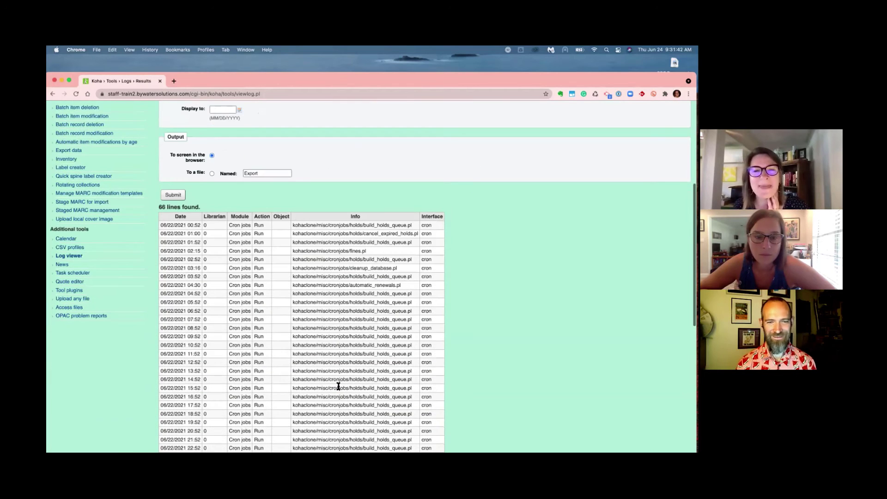
scroll(338, 386, down, 2)
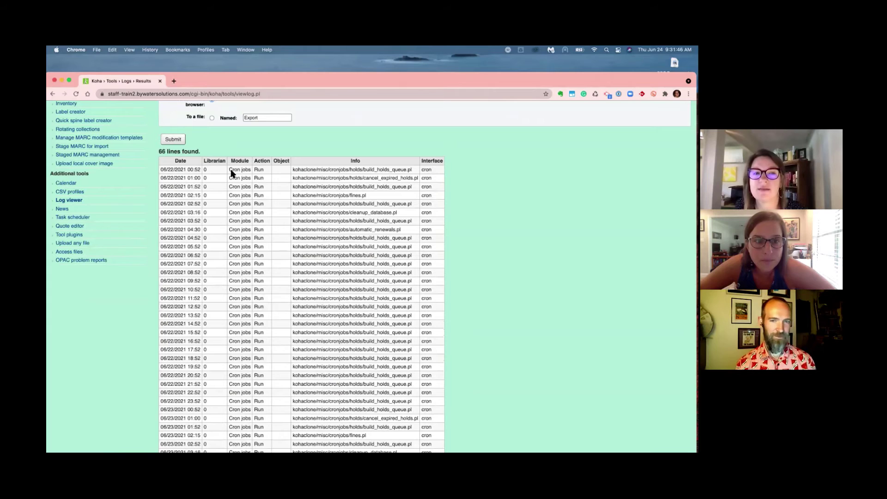
drag(293, 170, 415, 174)
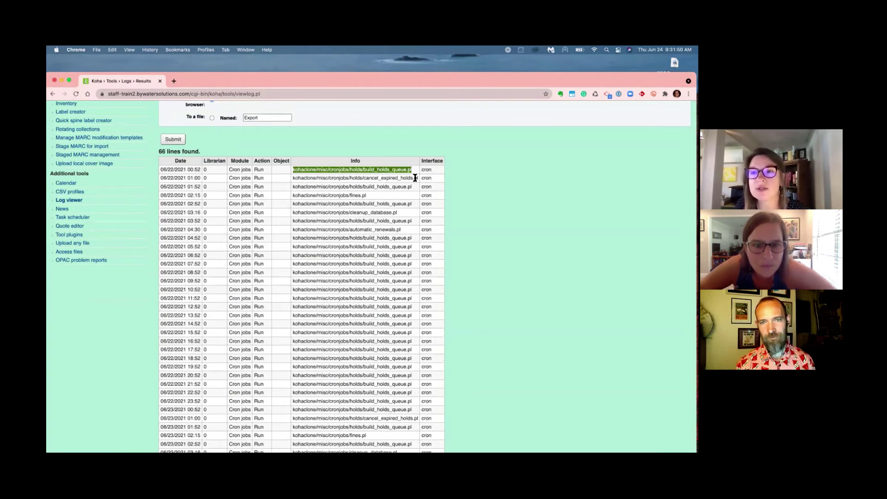
drag(293, 195, 385, 199)
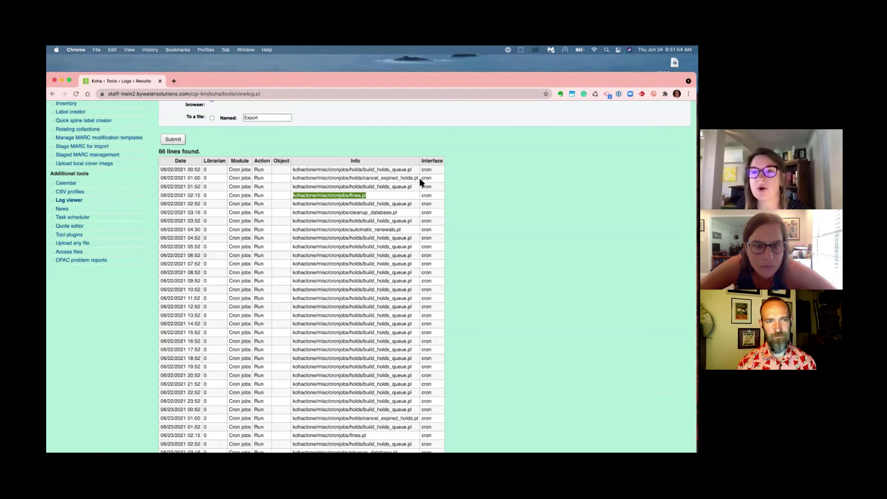
scroll(401, 291, down, 5)
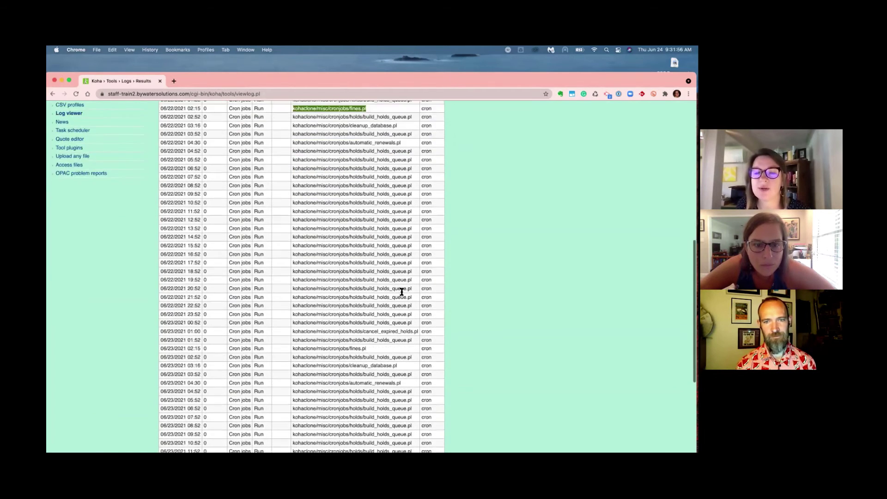
drag(295, 340, 423, 340)
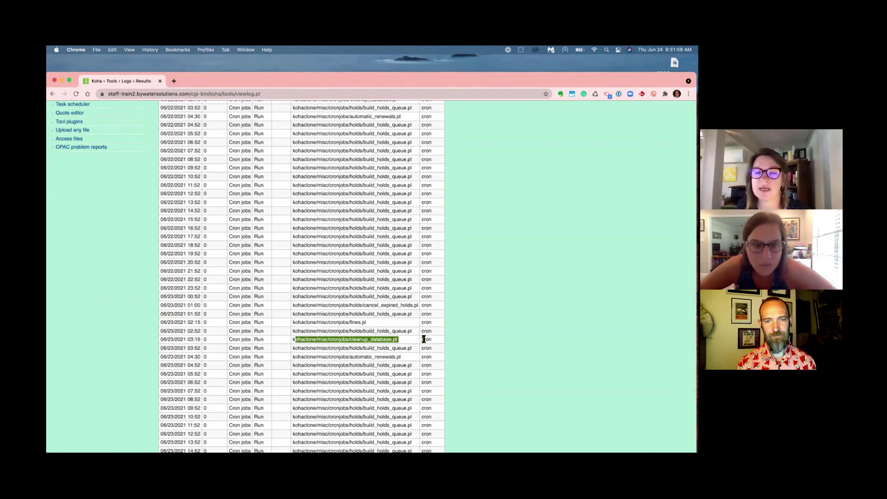
scroll(352, 363, down, 2)
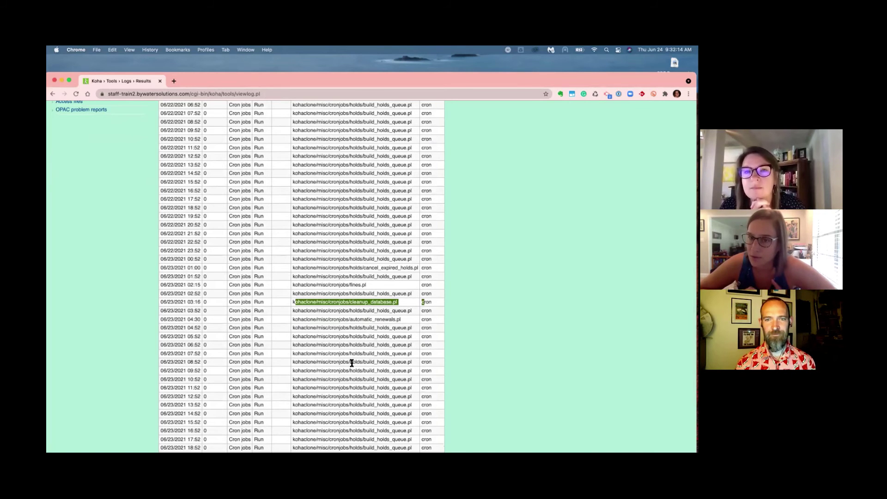
scroll(347, 379, up, 15)
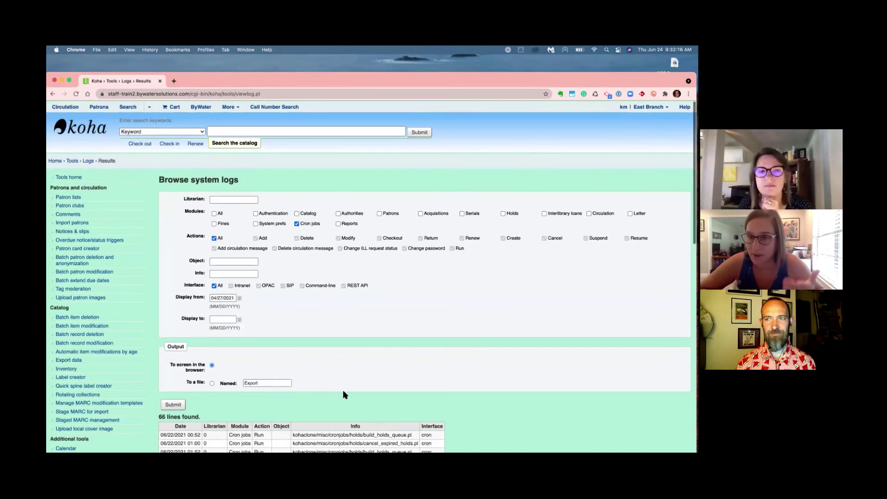